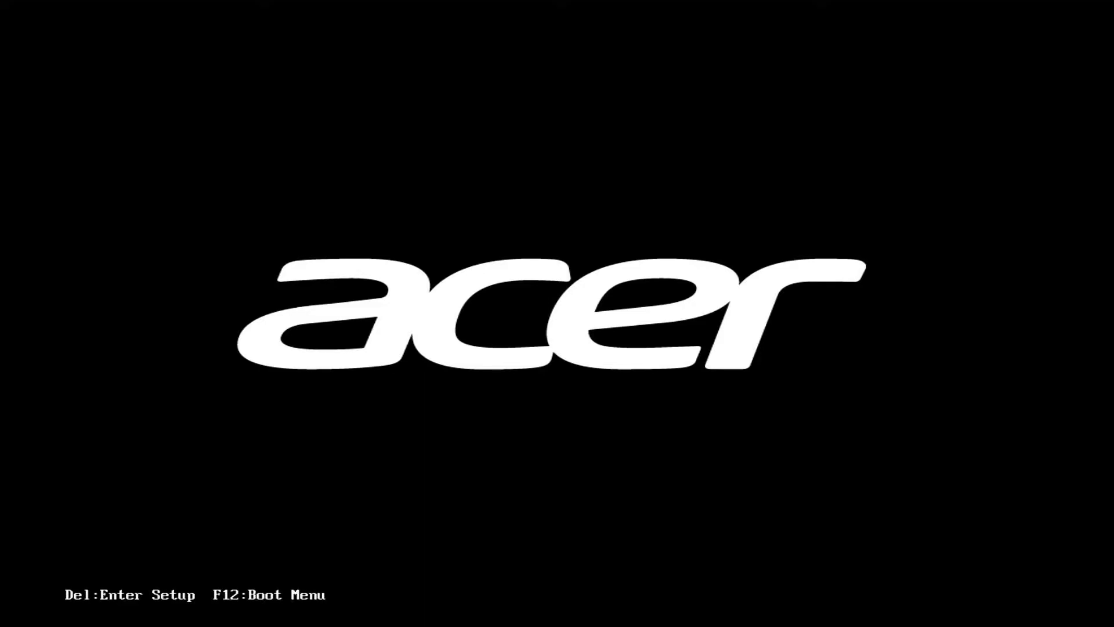
Boot the computer from the Kingston DataTraveler and start the Linux Mint live session
key("Delete")
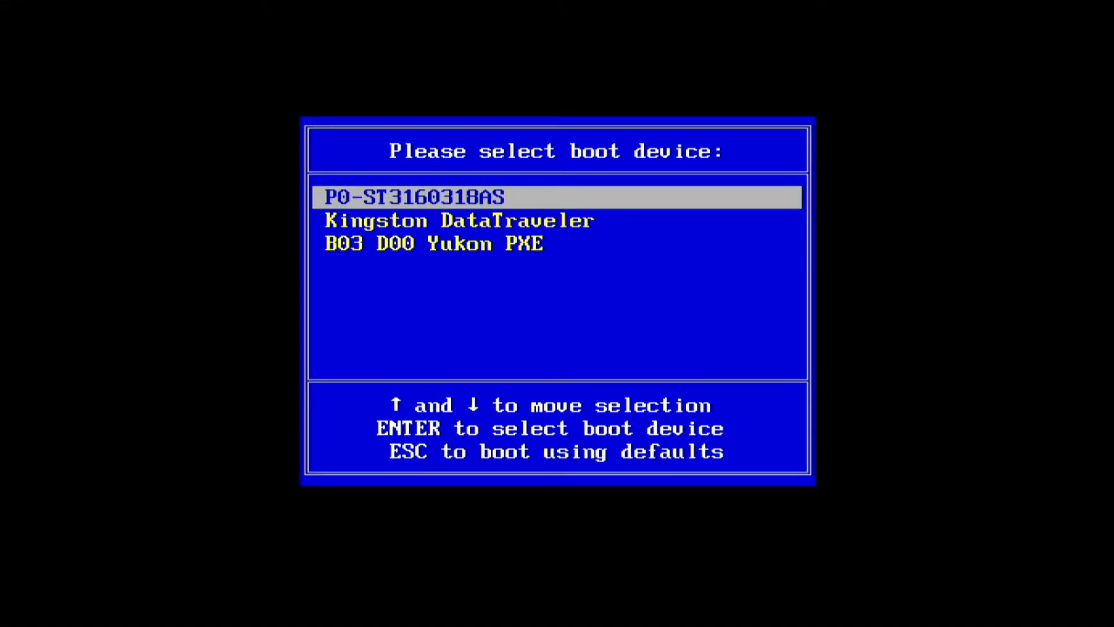
key("Down")
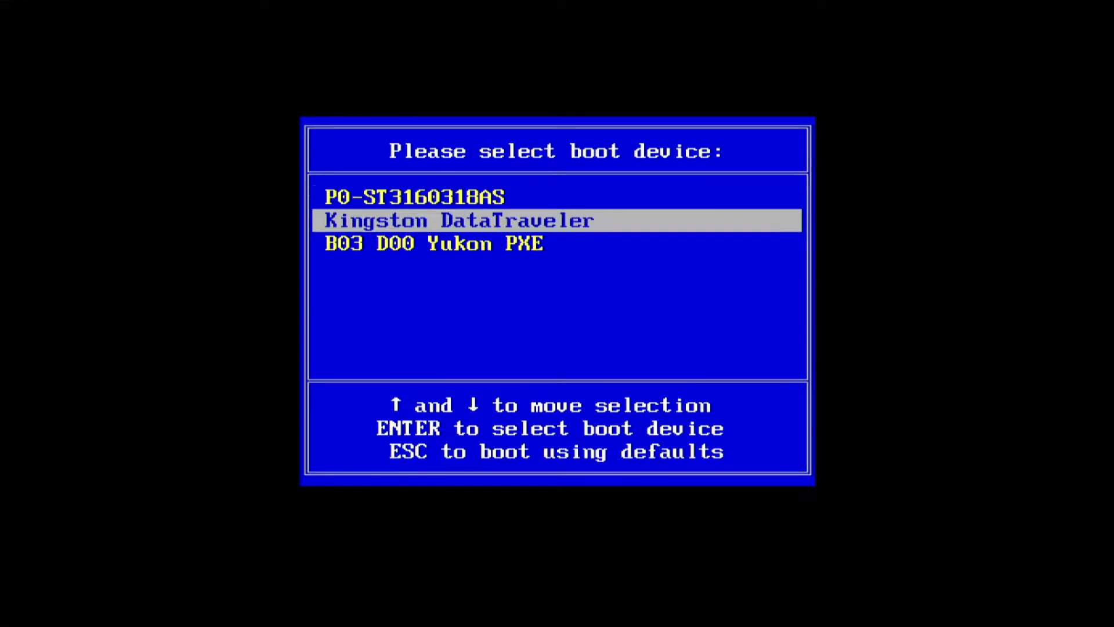
key("Return")
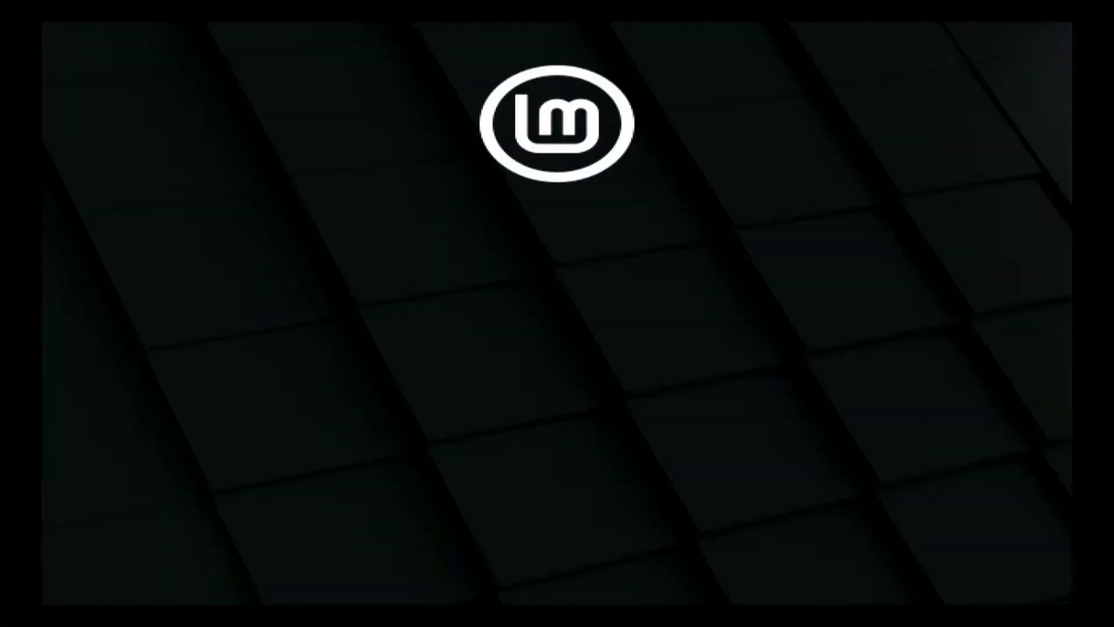
key("Down")
key("Up")
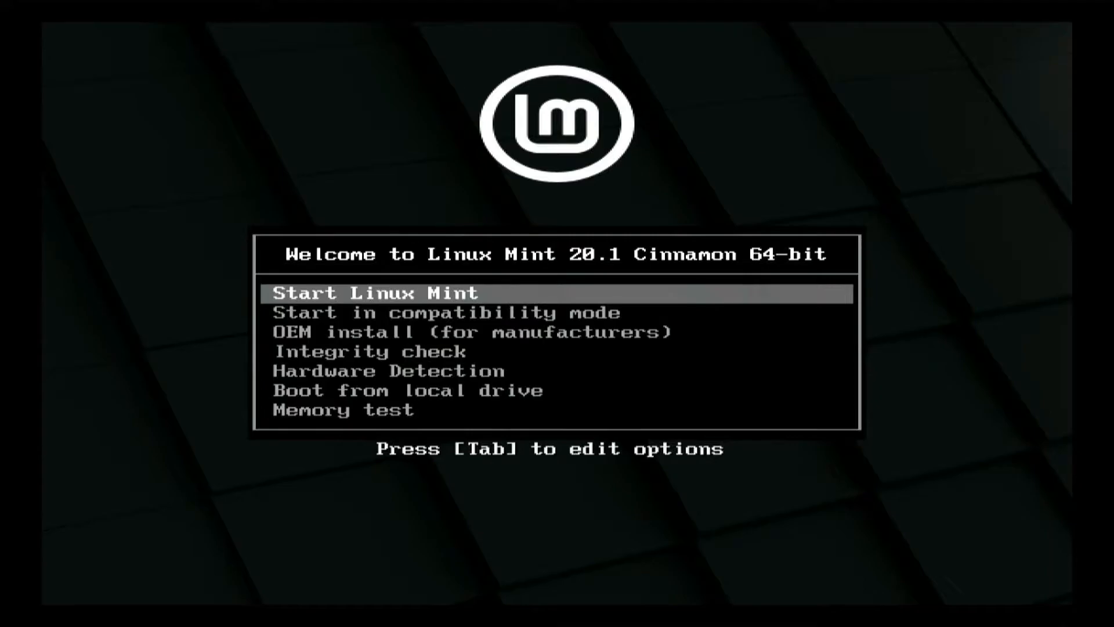
key("Return")
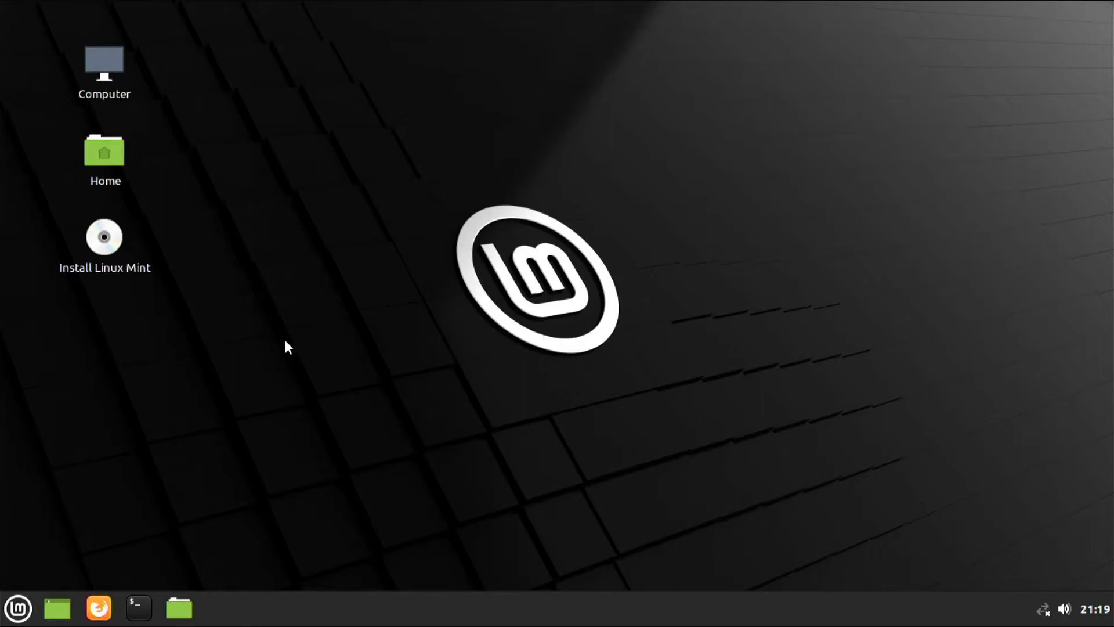
Launch the Linux Mint installer and proceed with English as the installation language
double_click(129, 244)
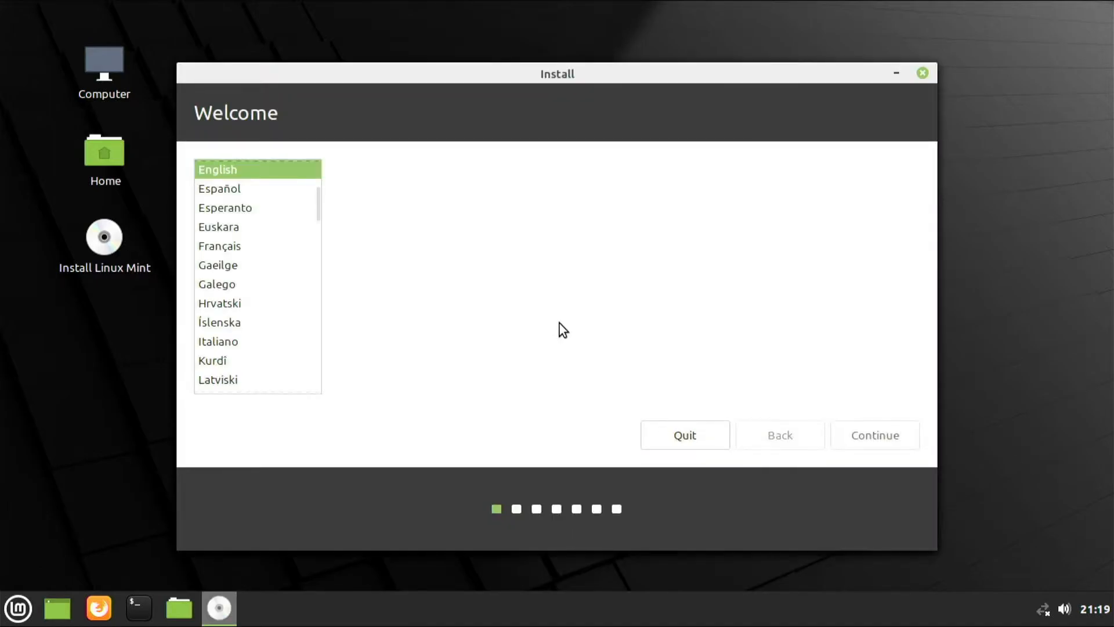
left_click(266, 210)
scroll(267, 214, "down", 1)
scroll(266, 210, "down", 2)
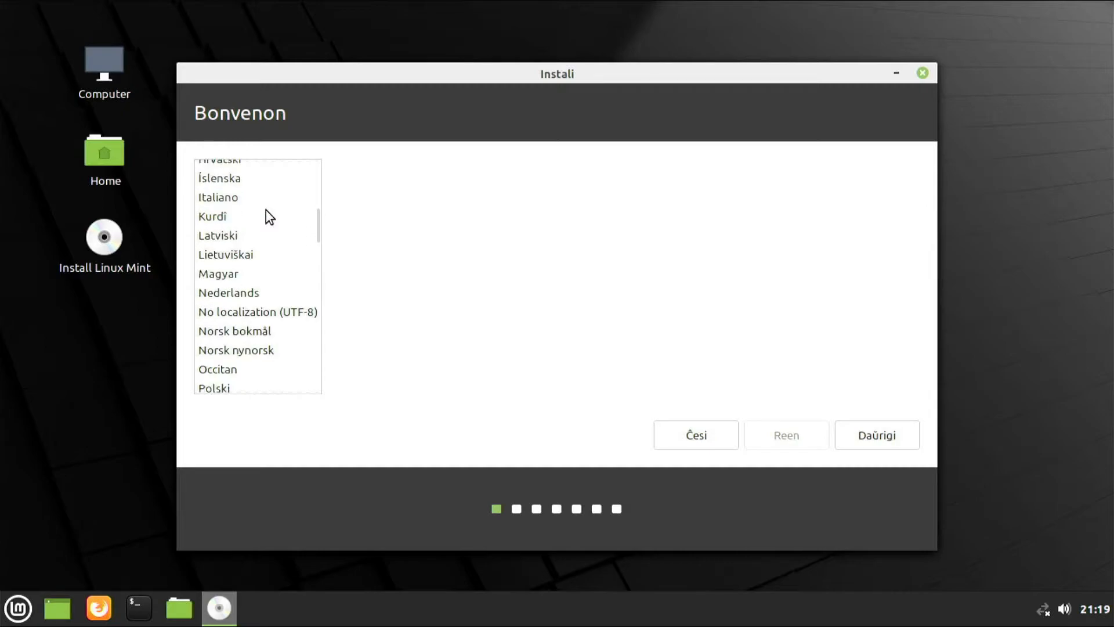
scroll(266, 210, "down", 3)
scroll(266, 210, "down", 3)
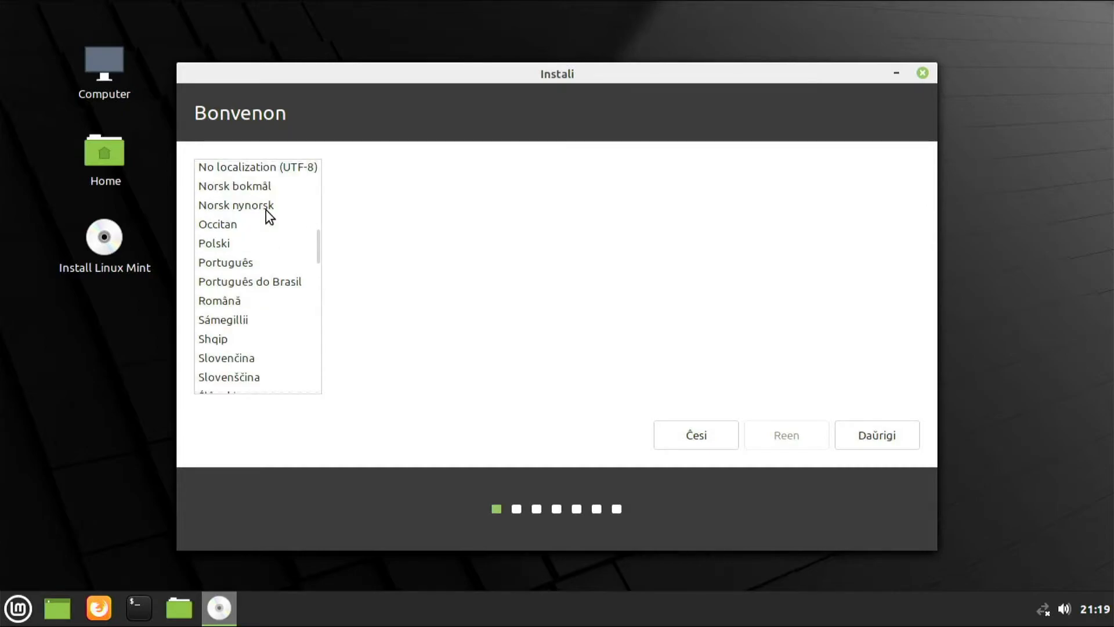
scroll(267, 211, "up", 3)
scroll(270, 218, "up", 8)
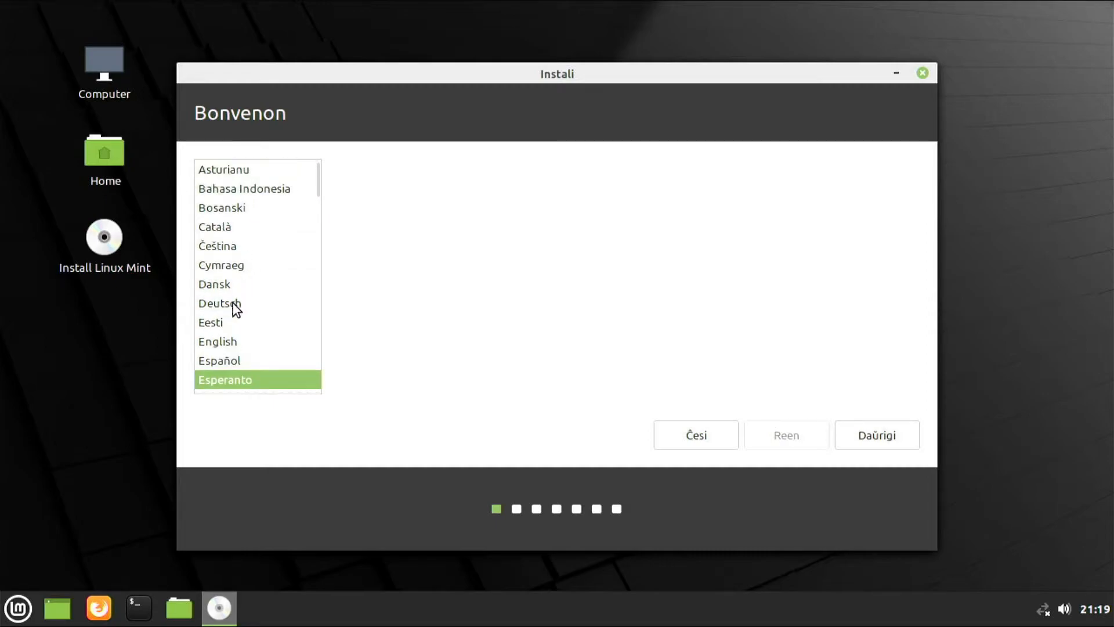
left_click(227, 346)
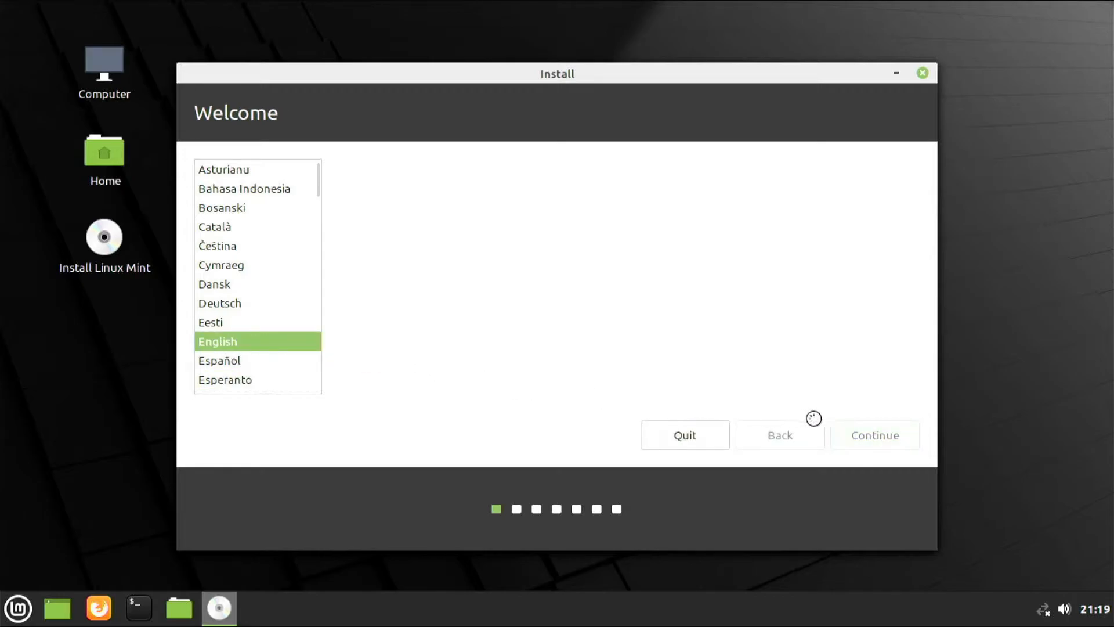
left_click(852, 424)
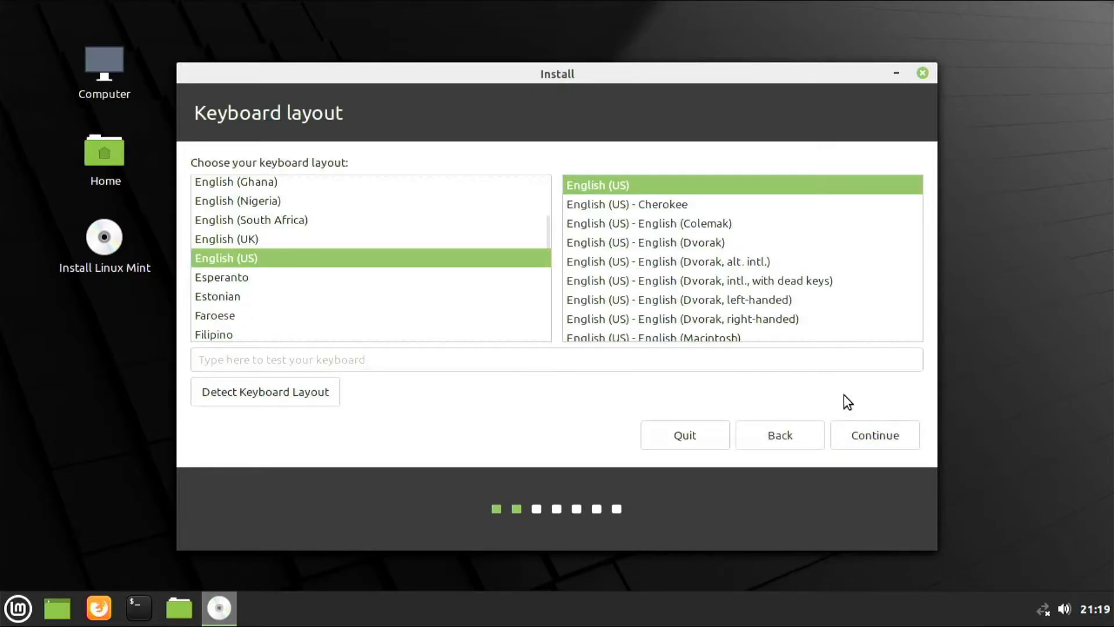
Accept the English (US) keyboard layout and continue without installing multimedia codecs
left_click(896, 444)
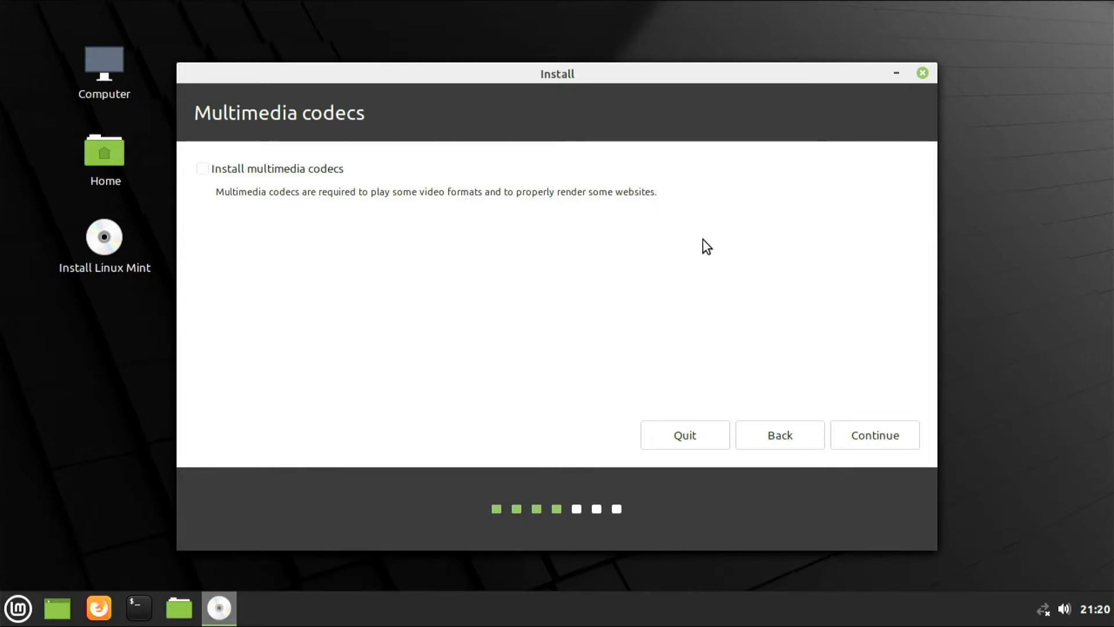
left_click(852, 433)
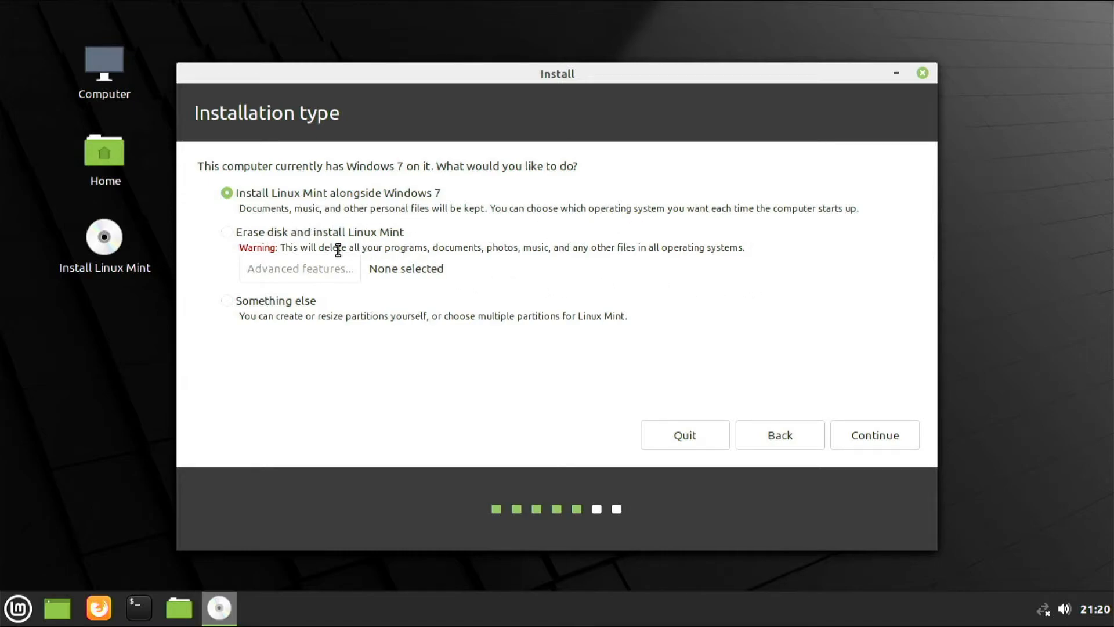
Choose to erase the disk and install Linux Mint, and approve writing the changes to the disk
left_click(228, 233)
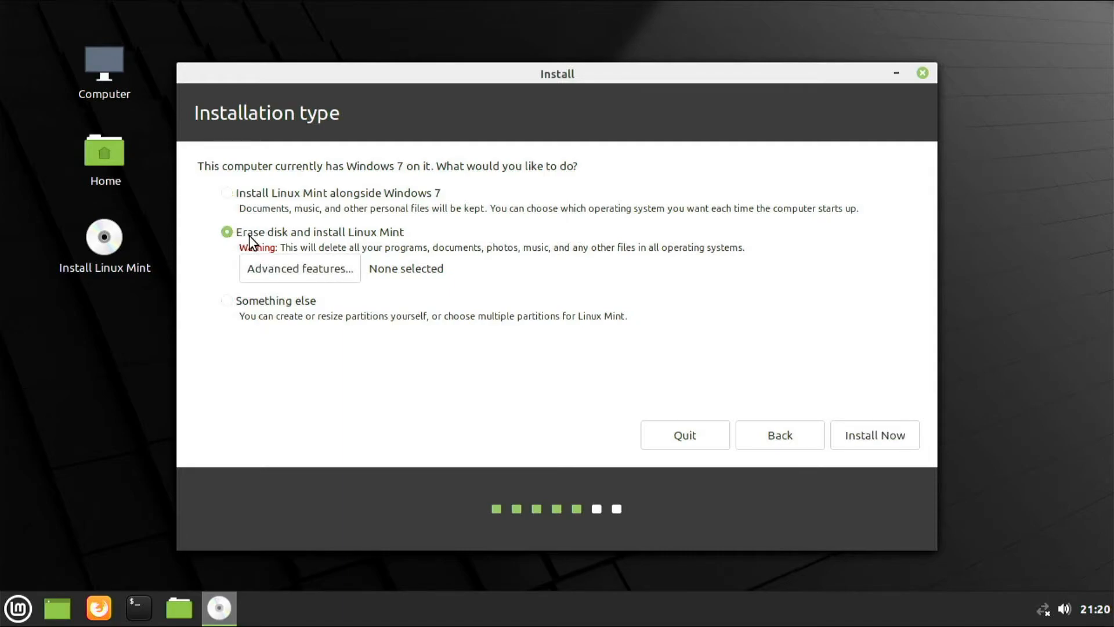
left_click(860, 434)
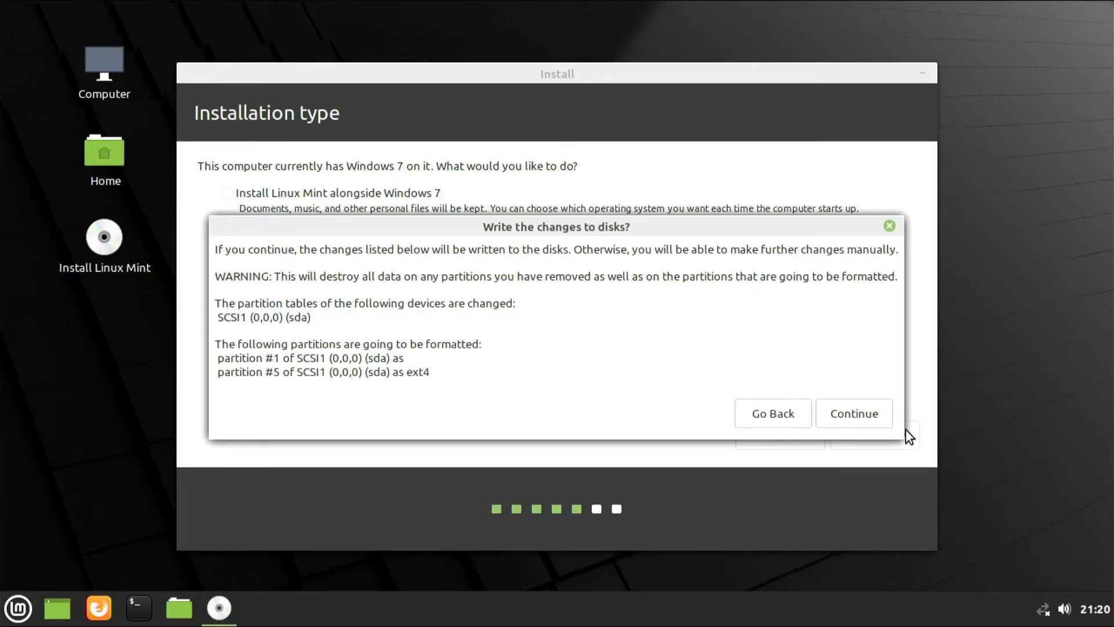
left_click(867, 415)
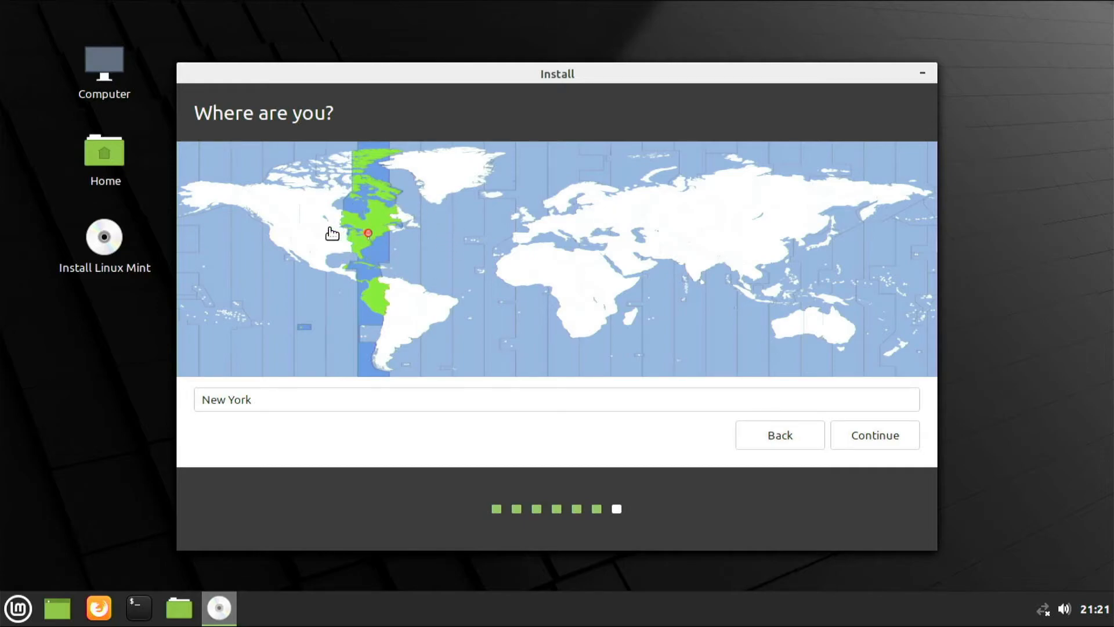
Set the time zone location to Edmonton on the world map and continue
left_click(291, 228)
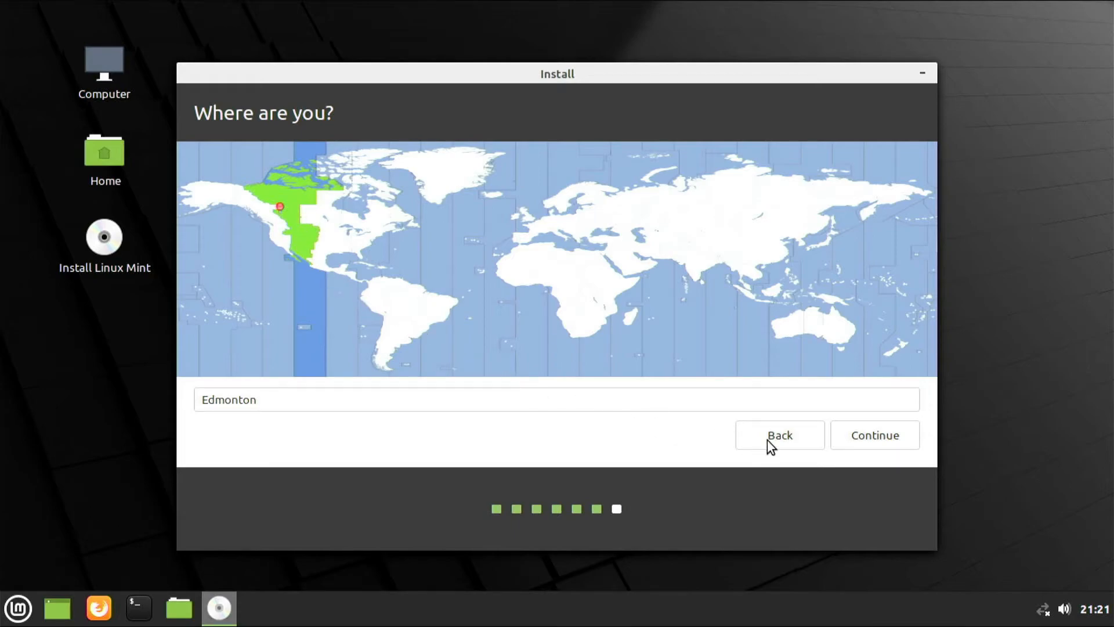
left_click(864, 439)
Enter the placeholder "name" as the user's name for the new account
type("nae")
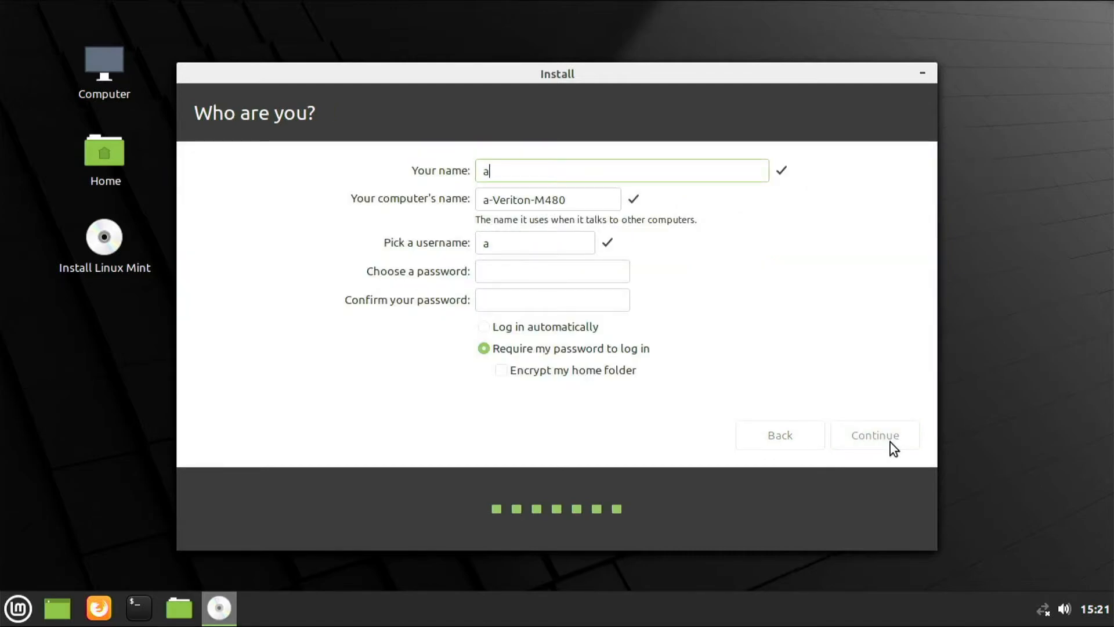
key("BackSpace")
type("me")
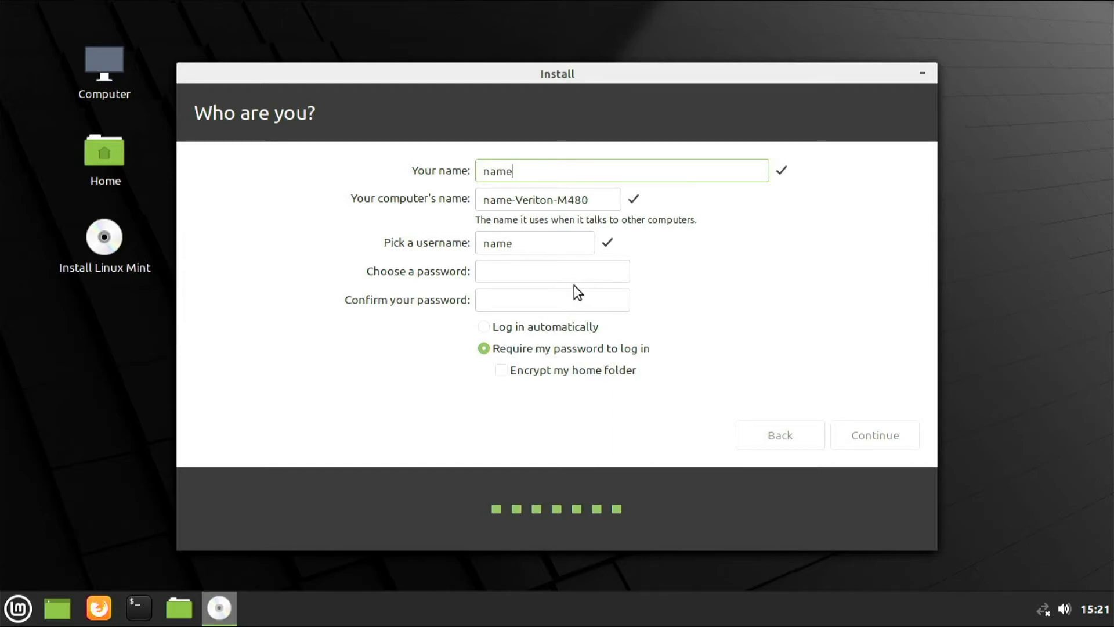
Enter and confirm the account password, keeping it required for login, and proceed with the installation
left_click(560, 277)
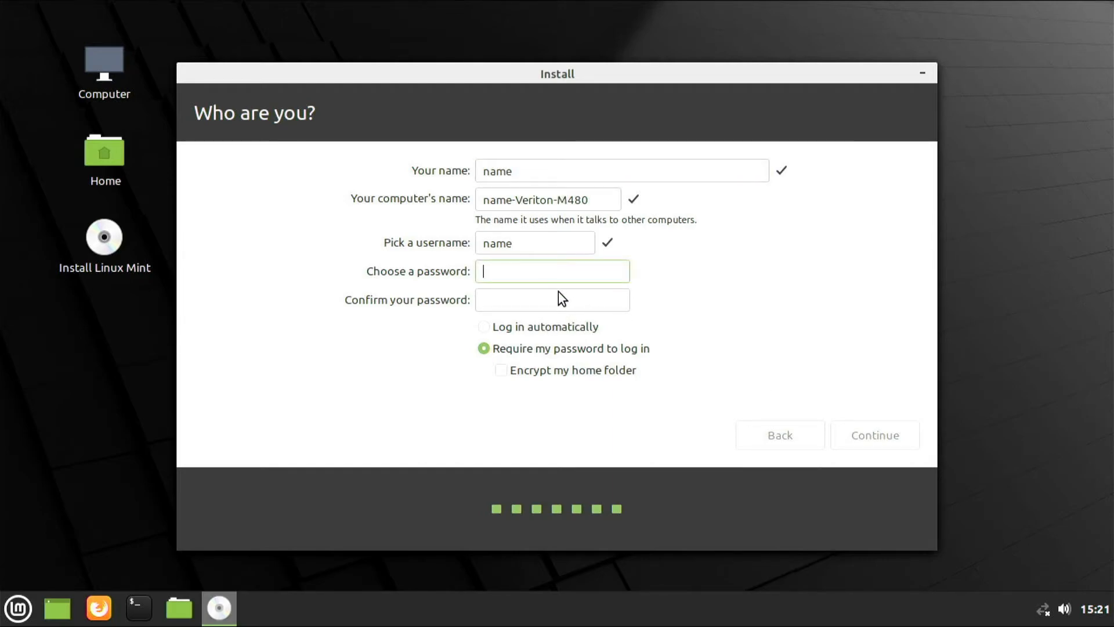
type("n")
left_click(499, 297)
type("n")
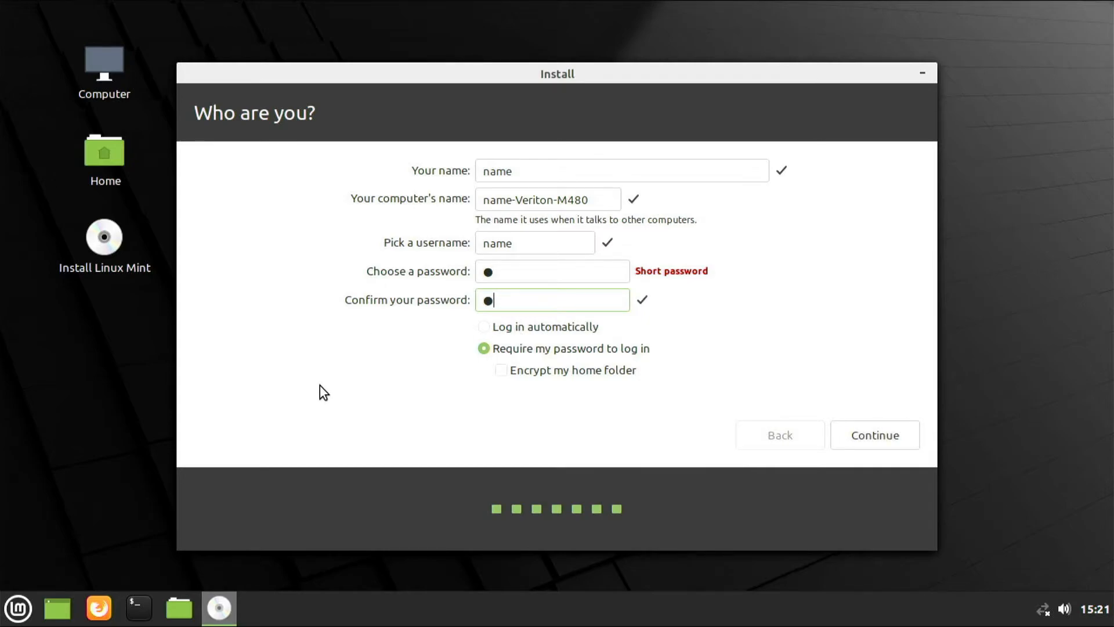
left_click(880, 441)
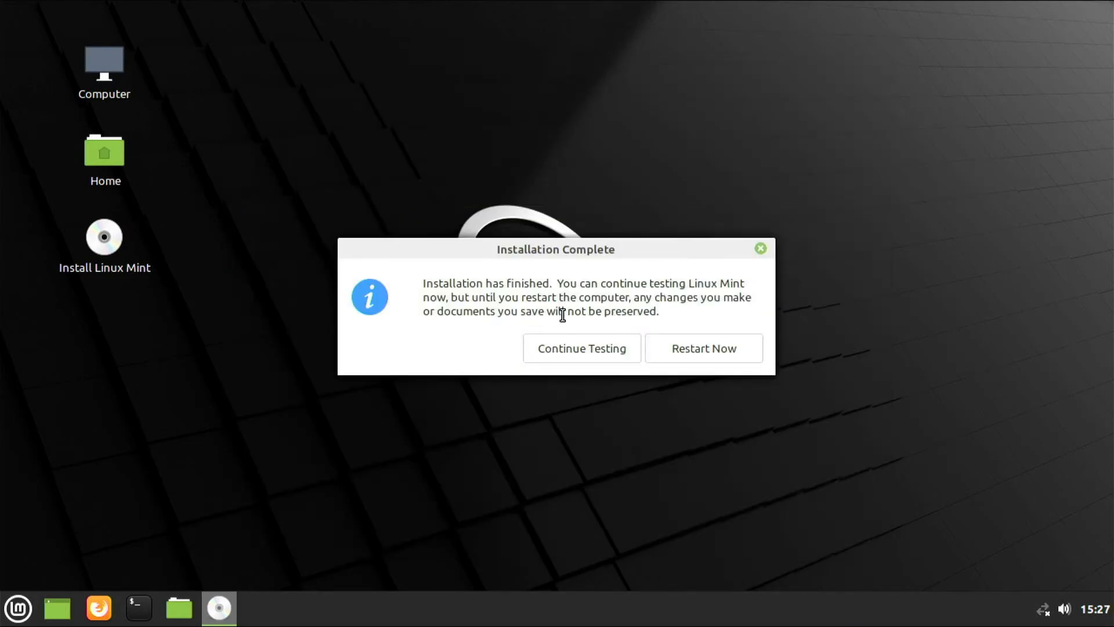
Restart the computer into the newly installed Linux Mint system and close the Welcome window
left_click(692, 353)
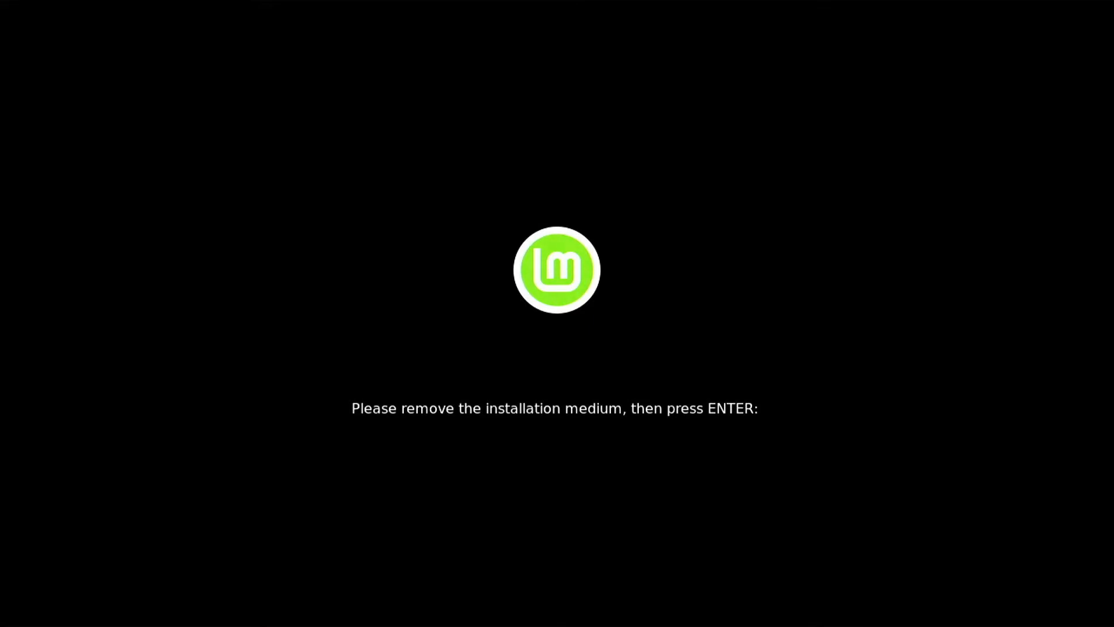
key("Return")
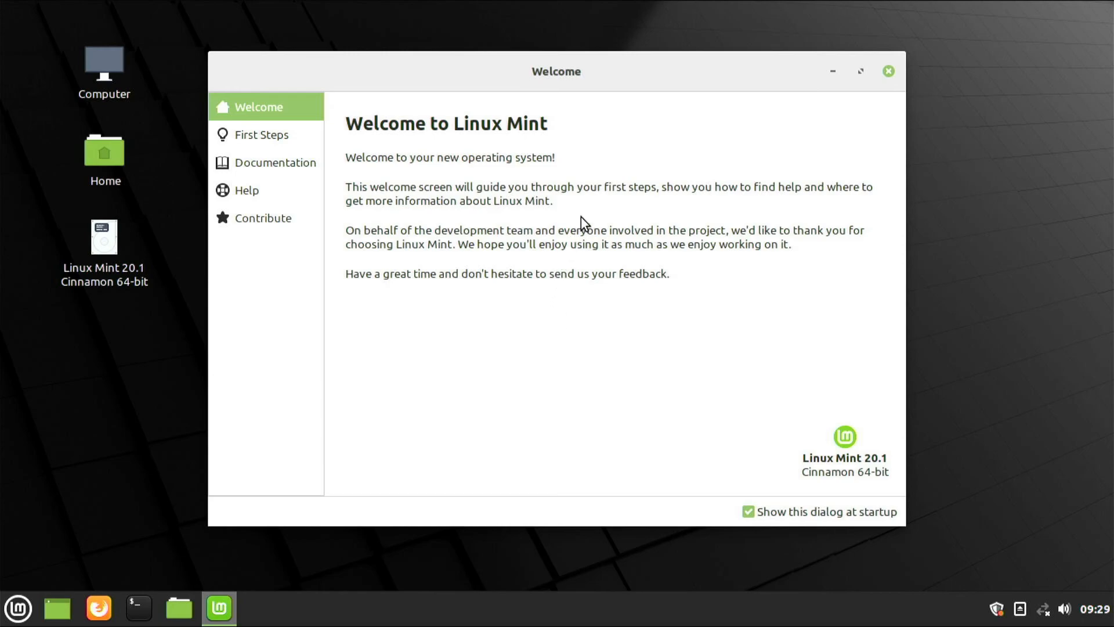
left_click(888, 71)
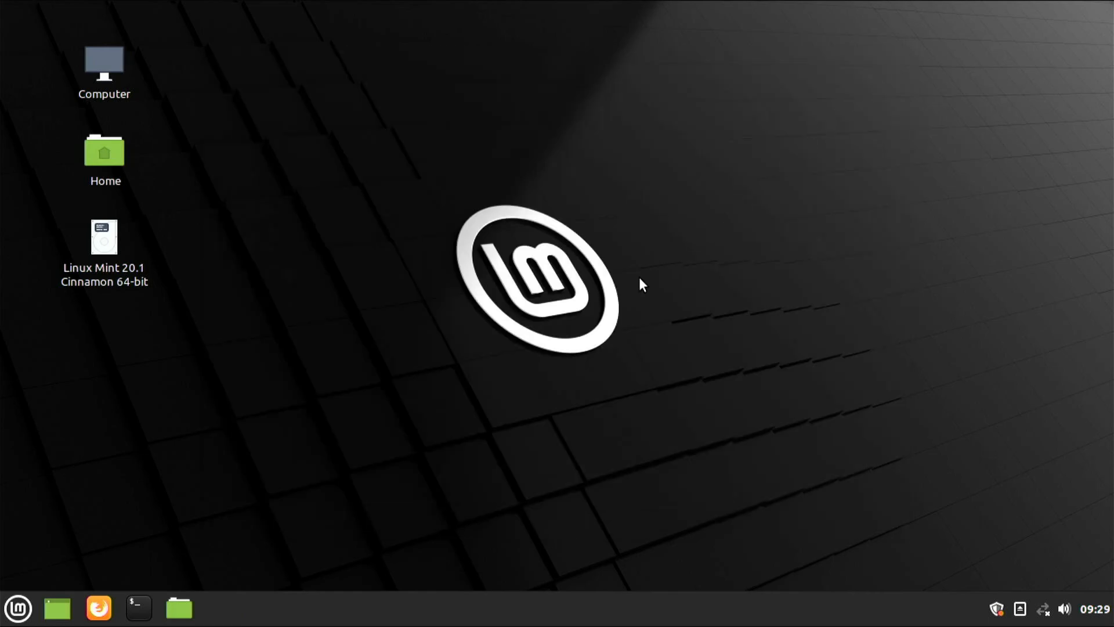
left_click(18, 609)
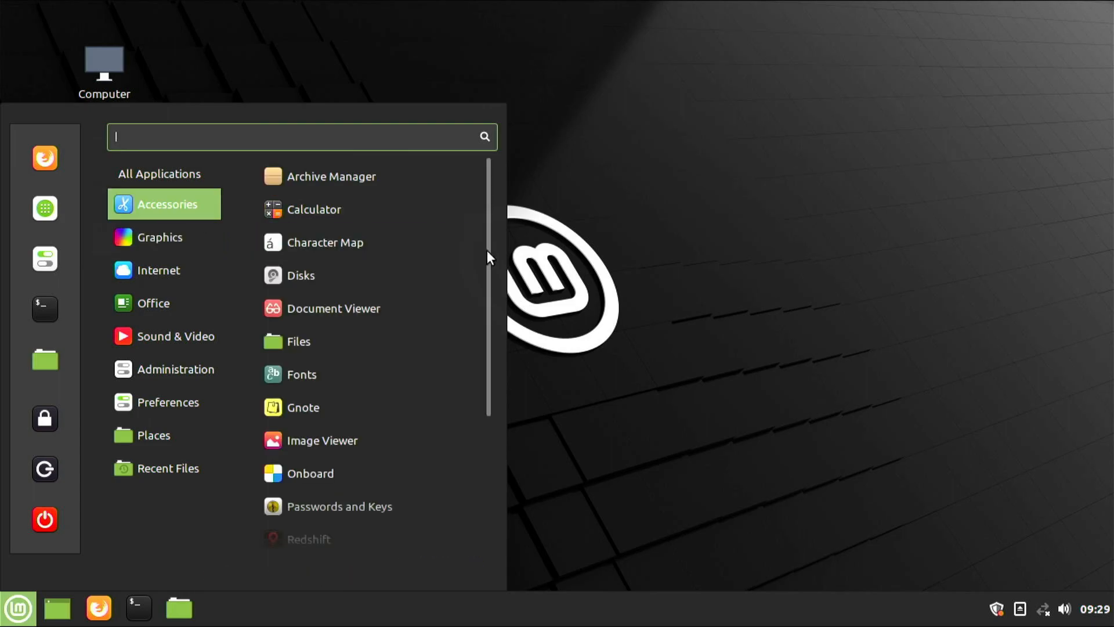
left_click(584, 307)
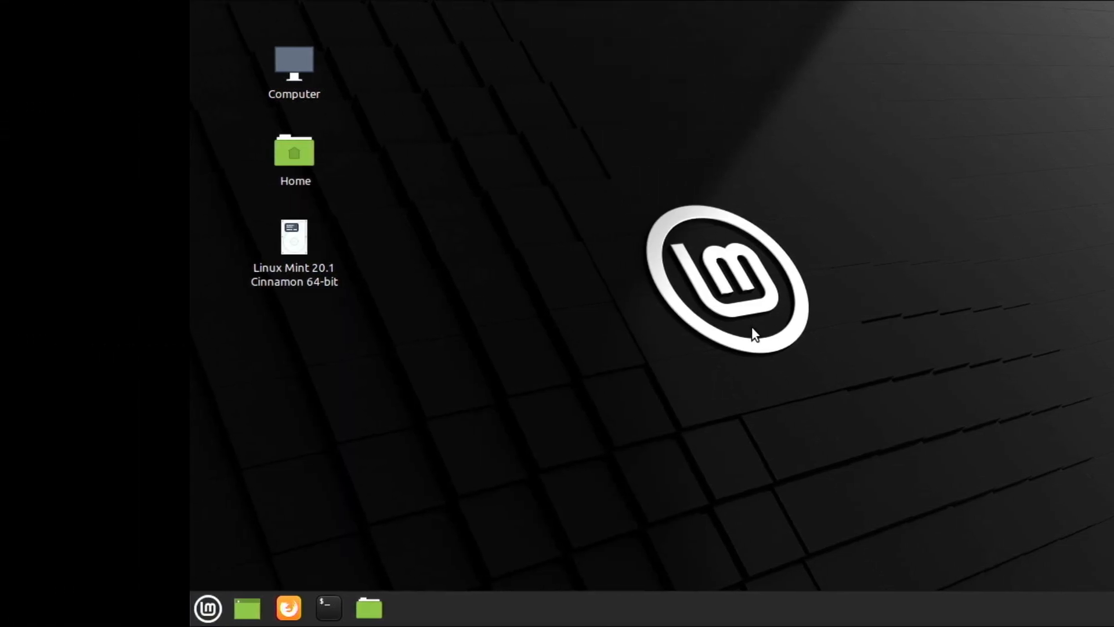